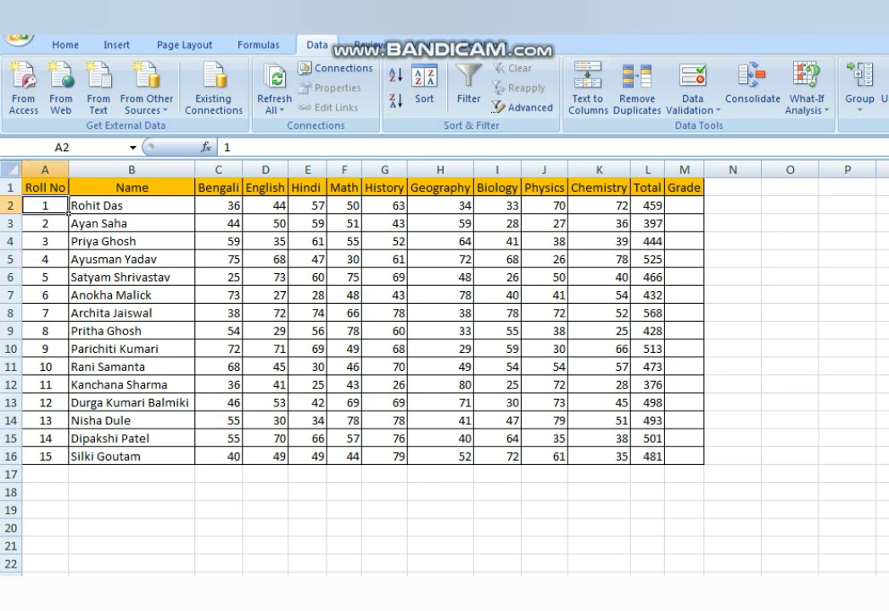
Restrict the Grade cells M2:M16 with list data validation that offers Pass and Fail as the choices.
click(684, 205)
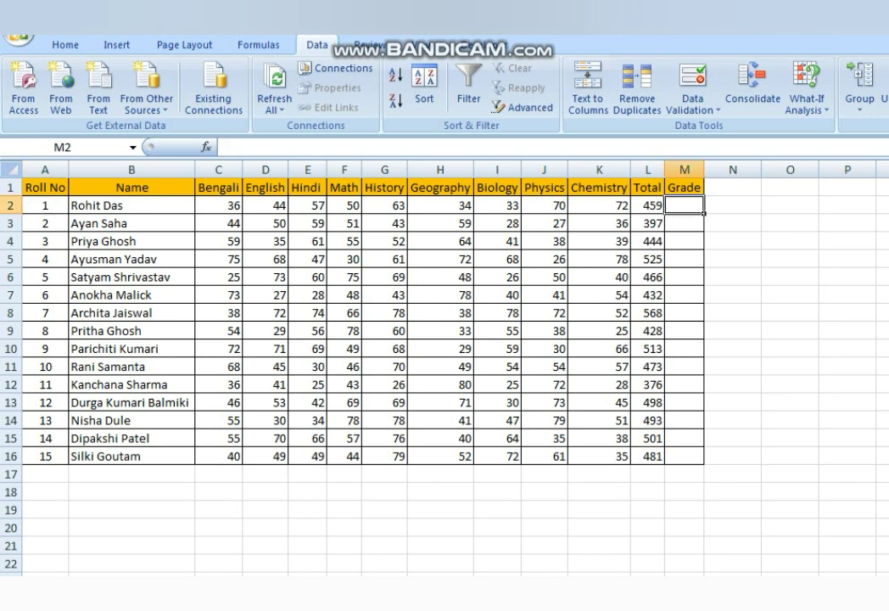
drag(684, 205, 684, 456)
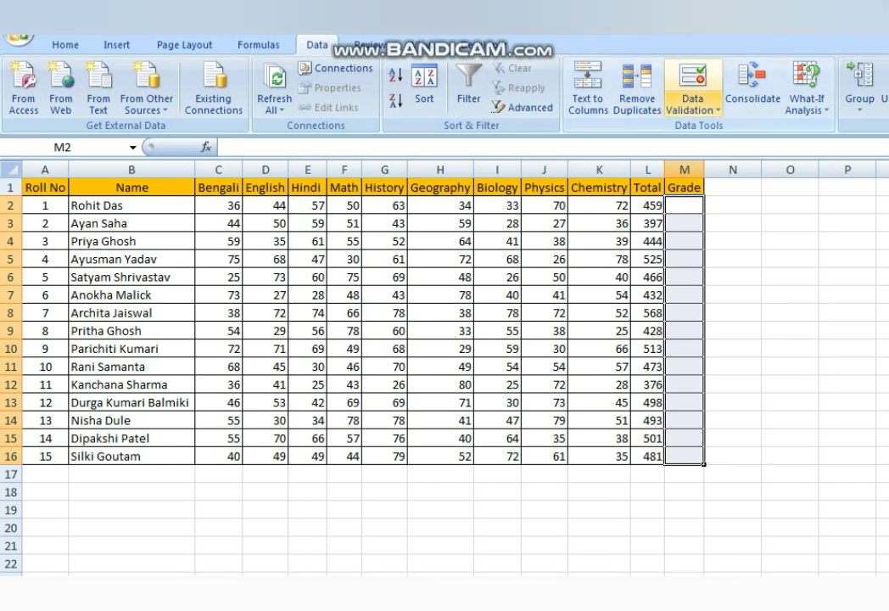
click(692, 105)
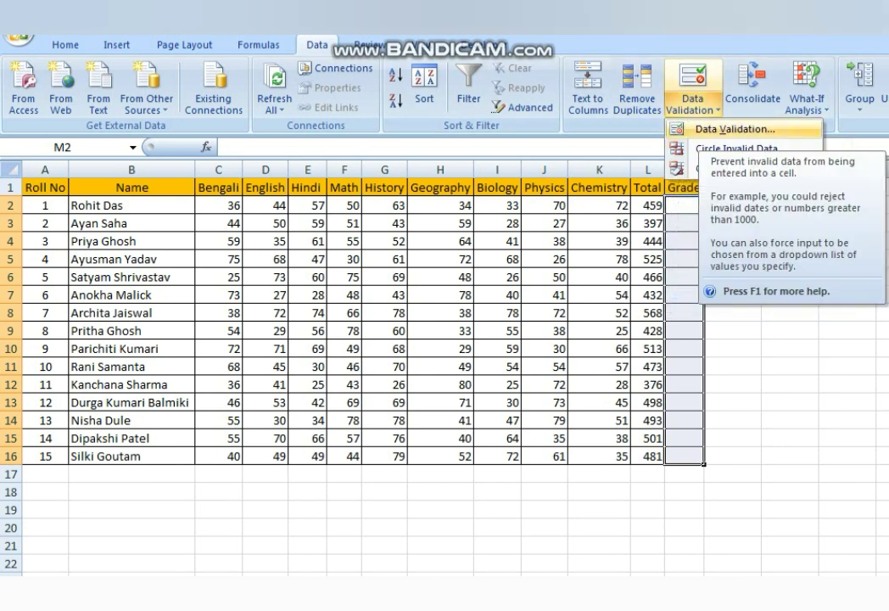
click(732, 129)
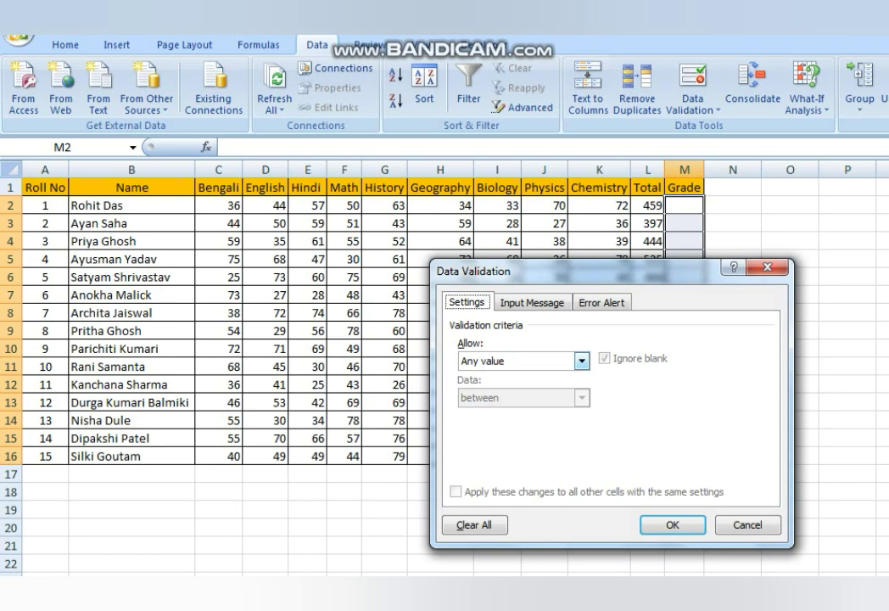
click(582, 361)
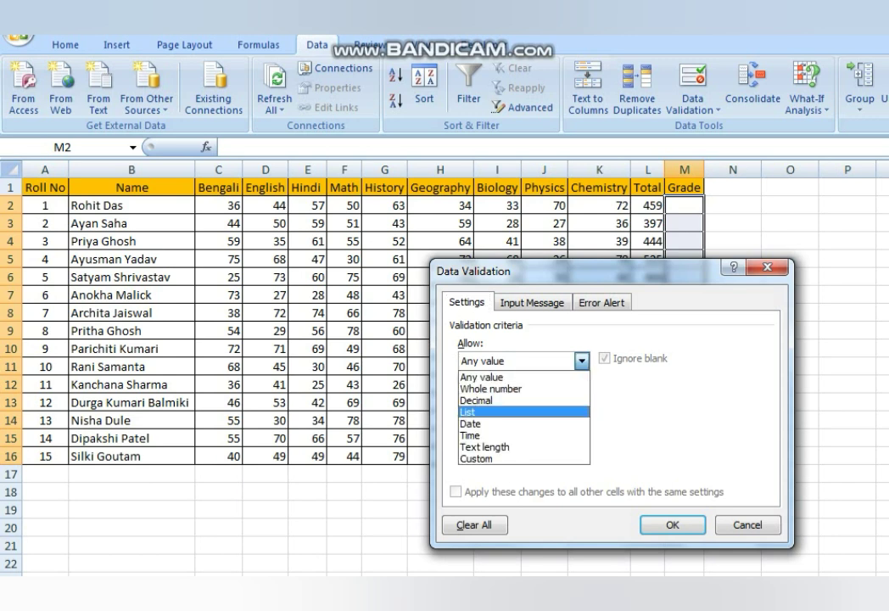
click(481, 411)
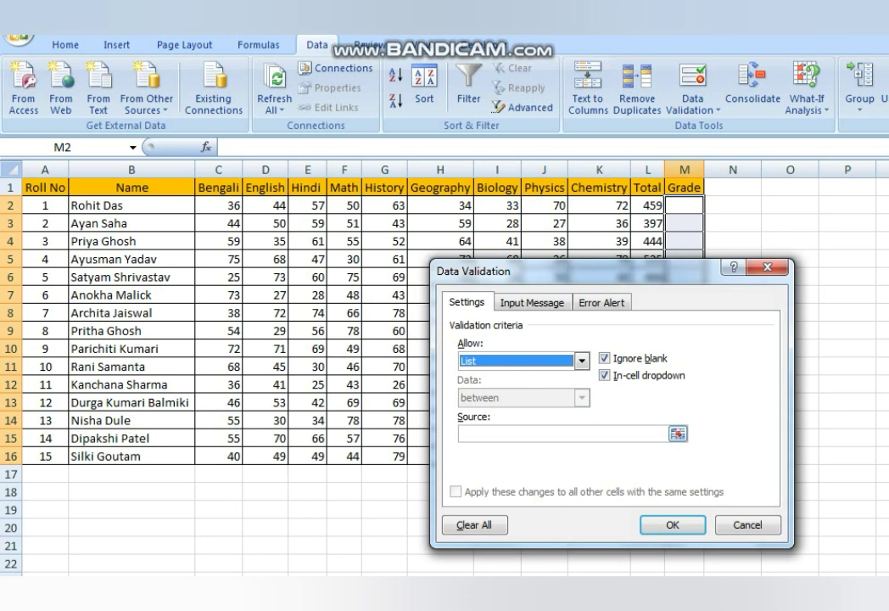
click(519, 433)
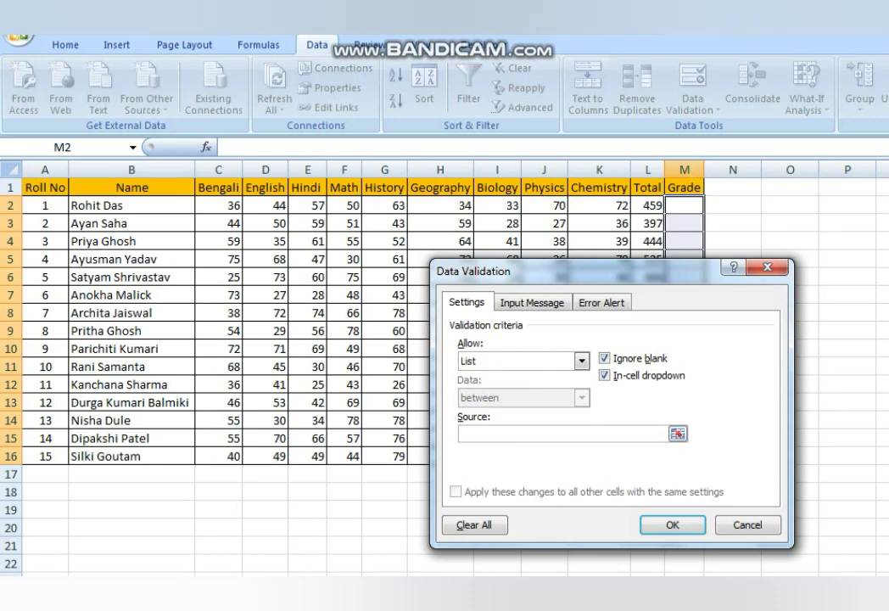
text(Pass,Fail)
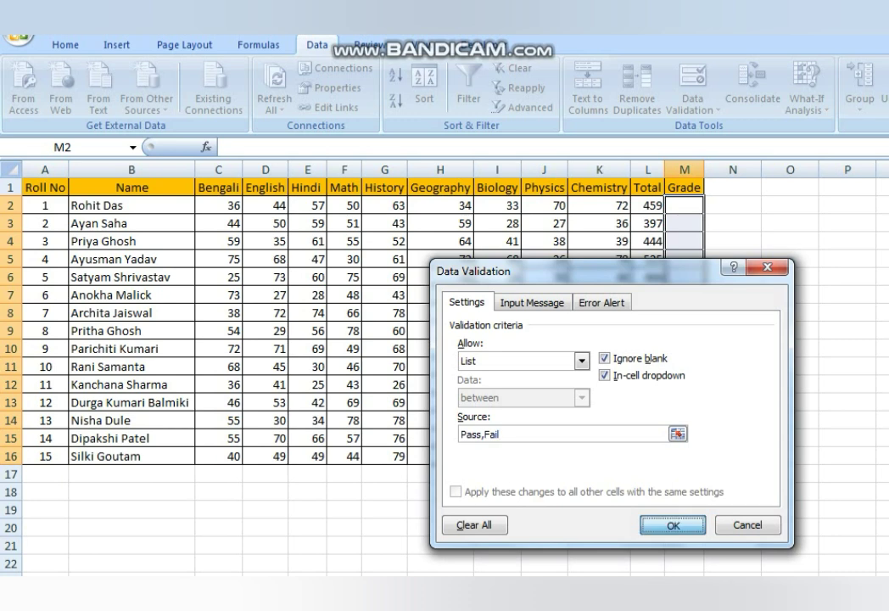
click(673, 525)
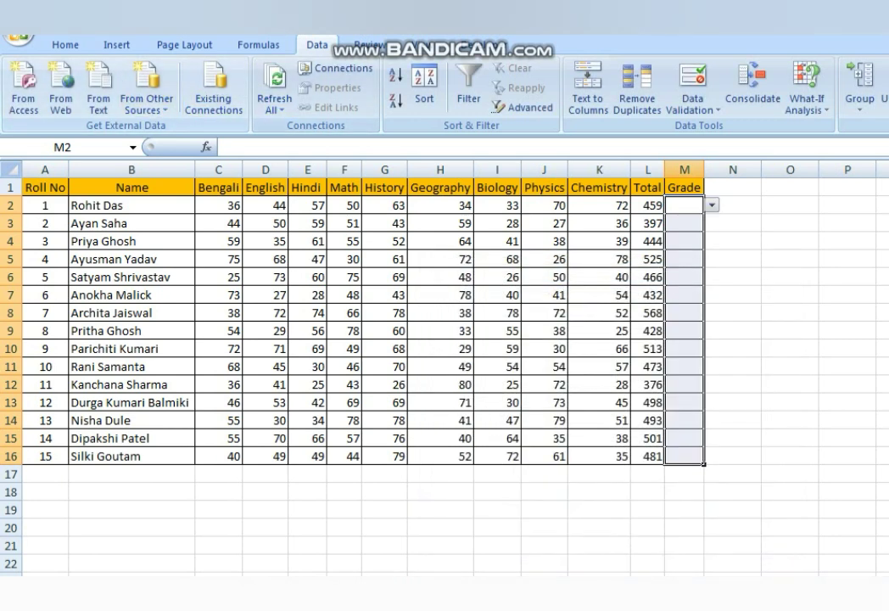
Start a new conditional formatting rule for A2:M16 that uses a formula to determine which cells to format.
click(65, 45)
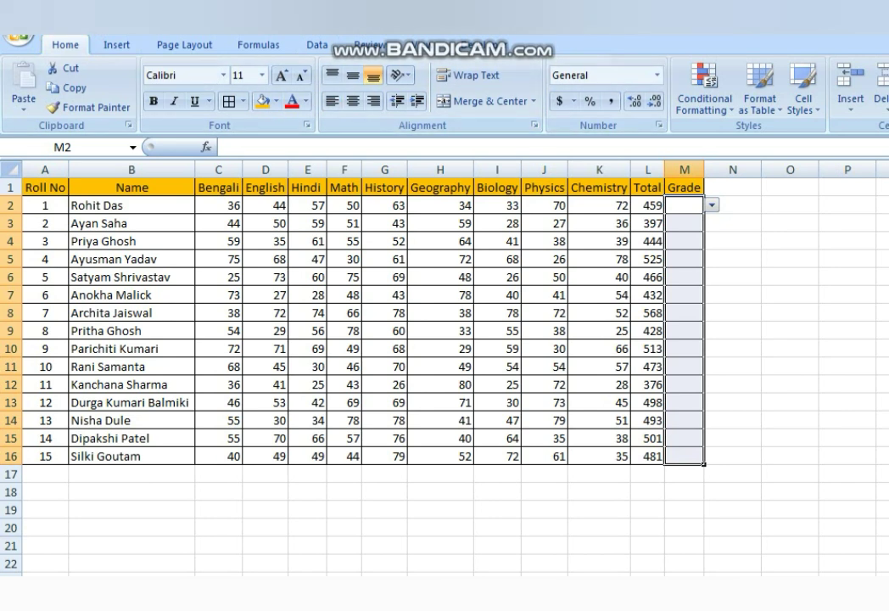
drag(45, 205, 684, 456)
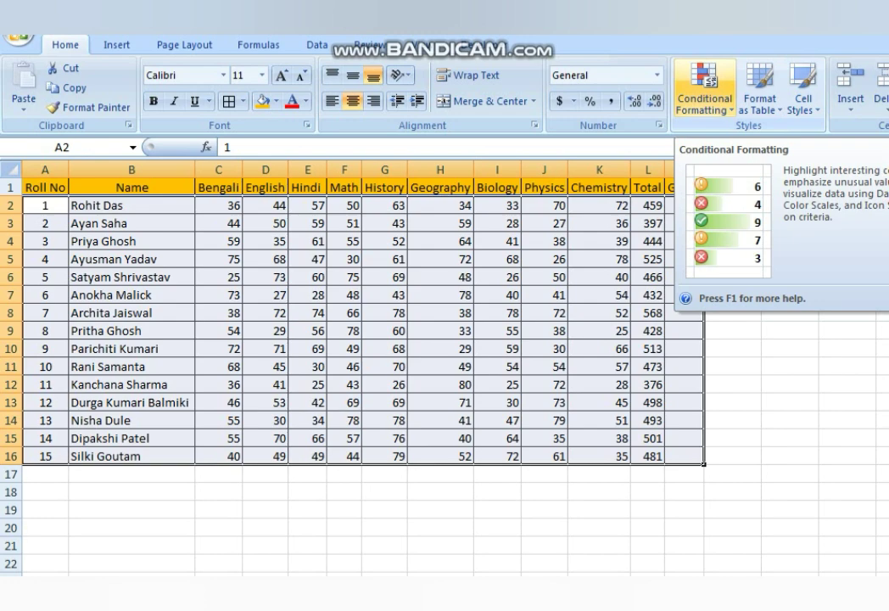
click(705, 97)
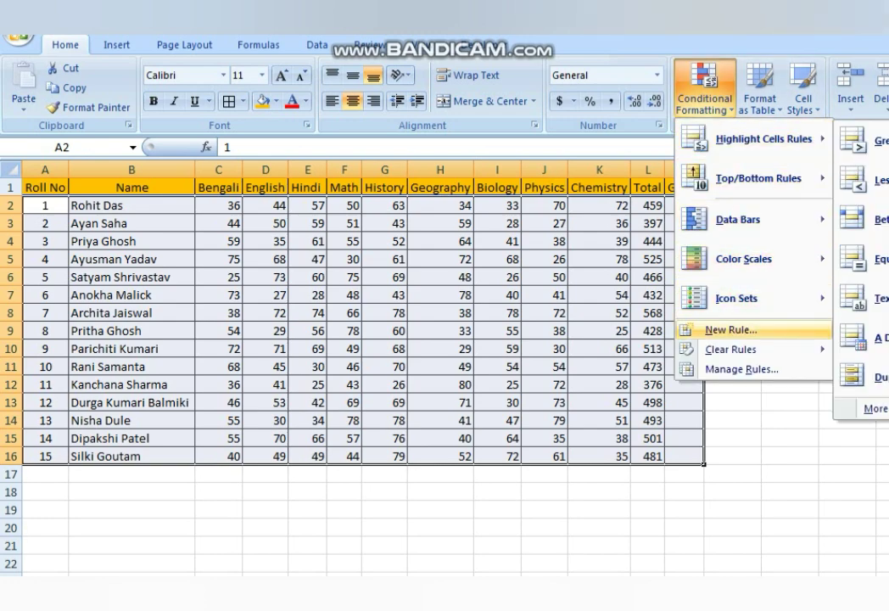
click(730, 330)
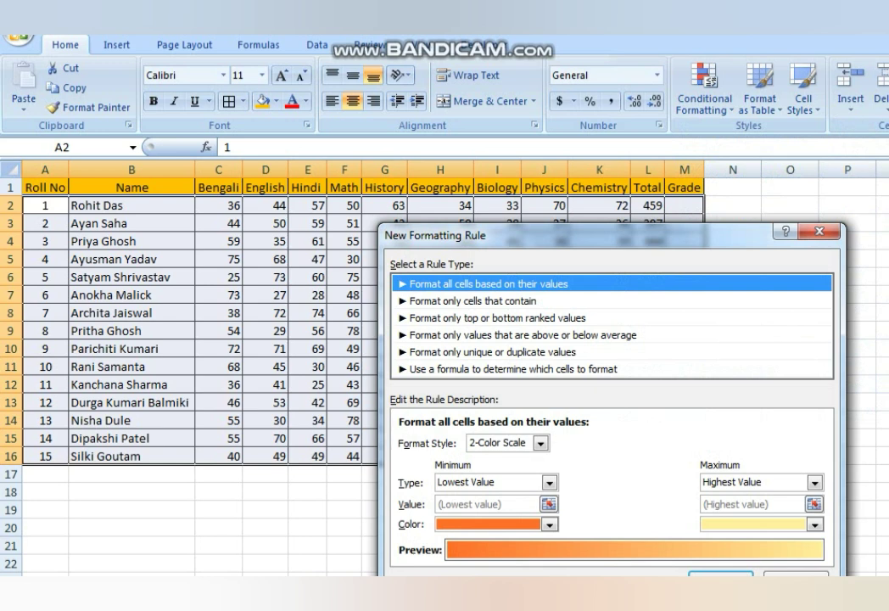
click(513, 369)
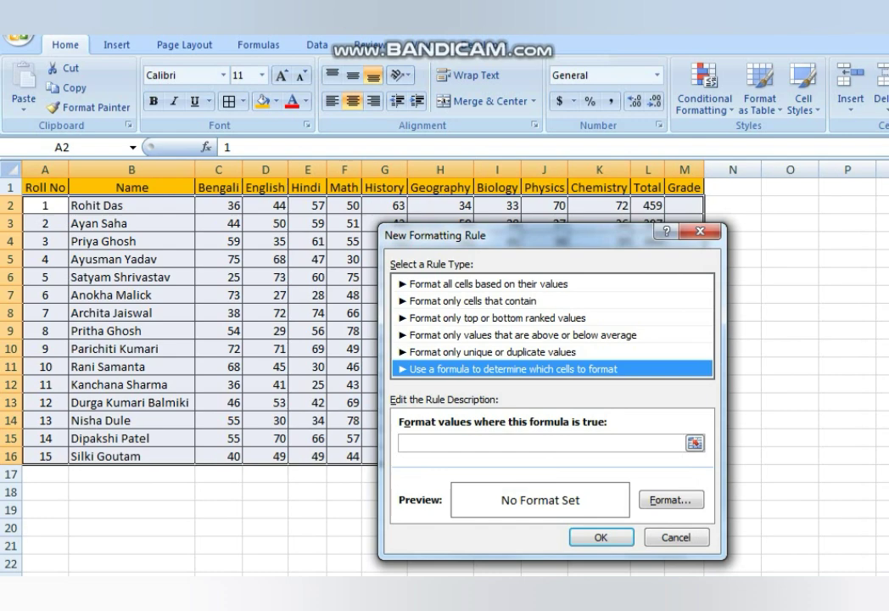
drag(476, 235, 105, 216)
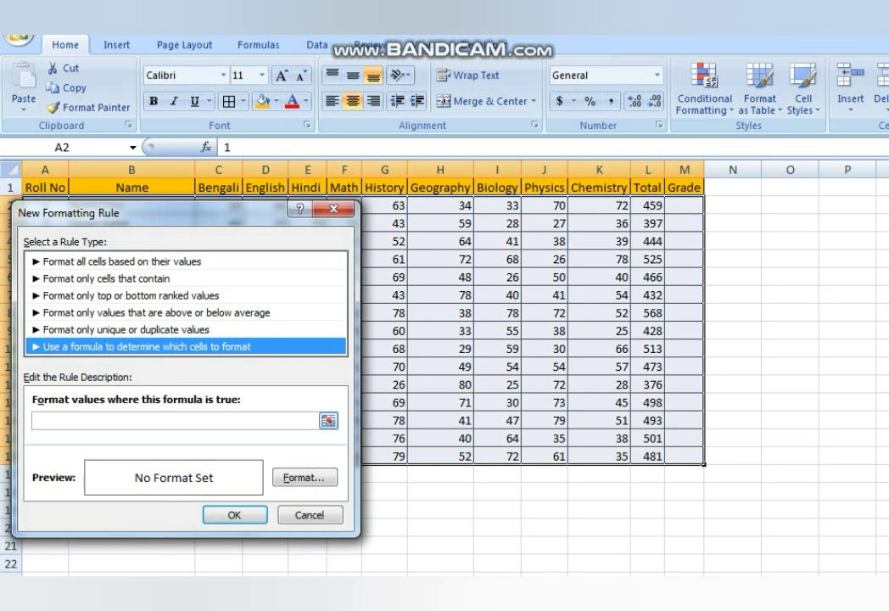
Set the rule's formula to =$M2="Pass", with only the Grade column locked.
click(127, 421)
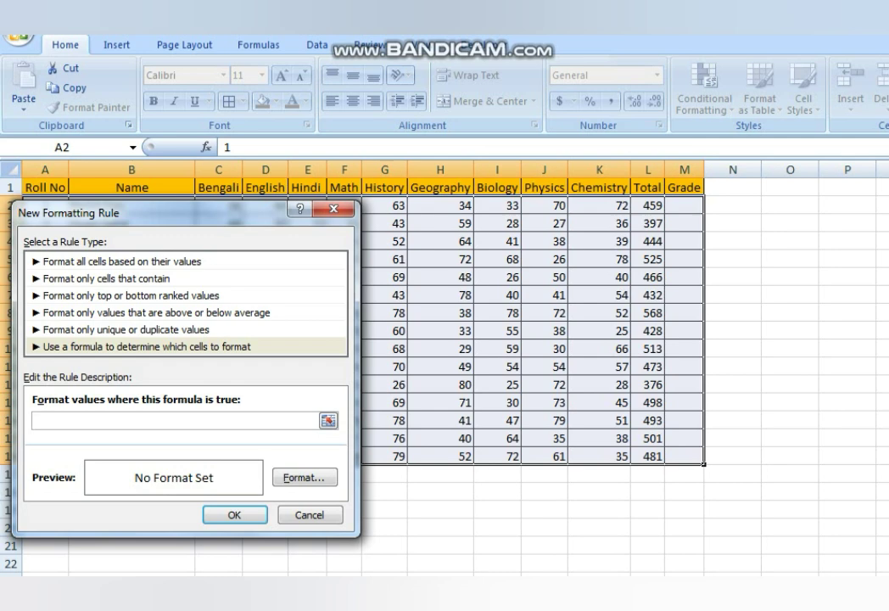
text(=)
click(684, 205)
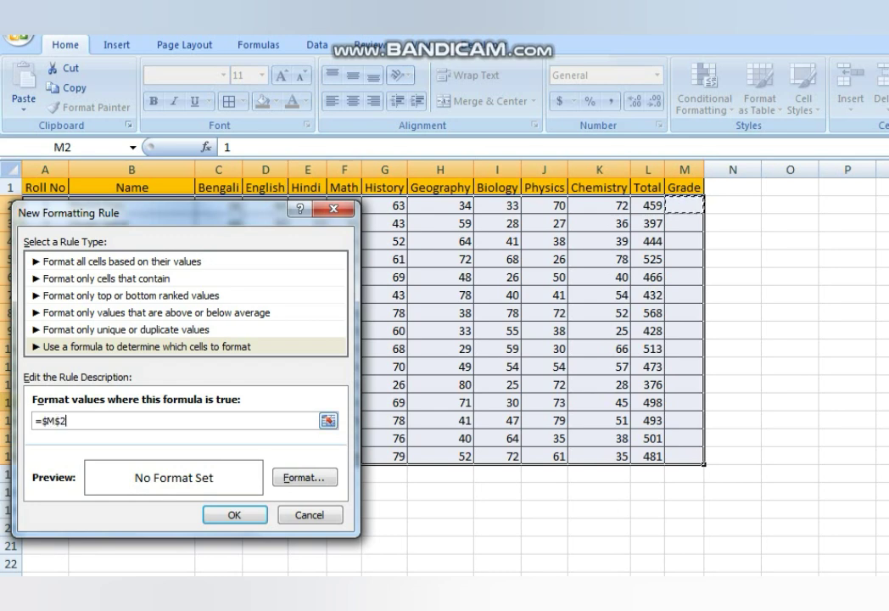
click(61, 421)
key(BackSpace)
text(="P)
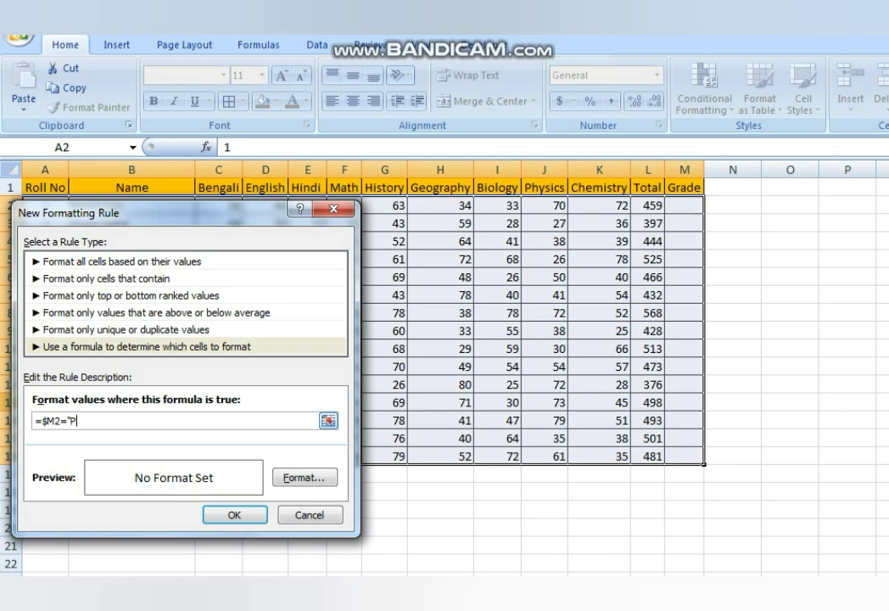
text(ass")
Give the Pass rule a light green background fill and save the rule.
click(305, 478)
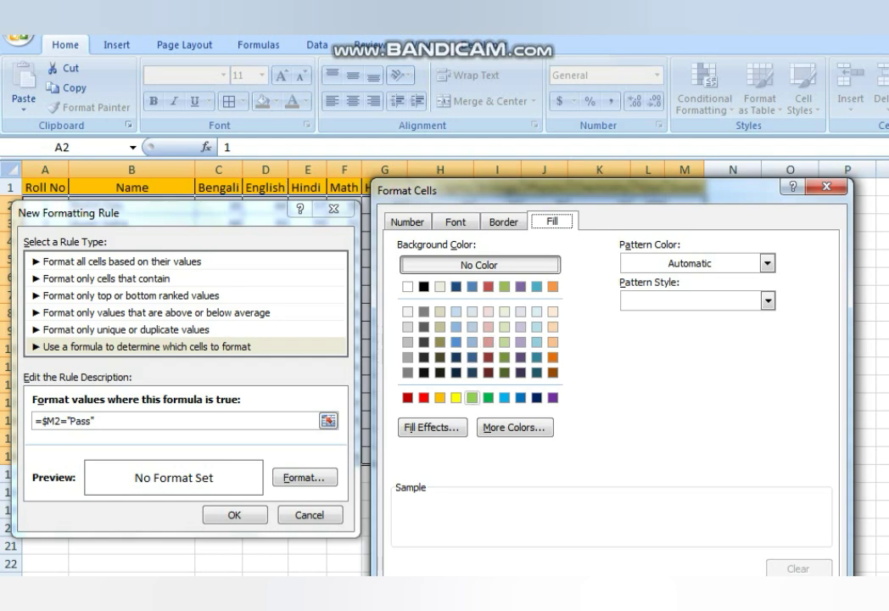
click(472, 397)
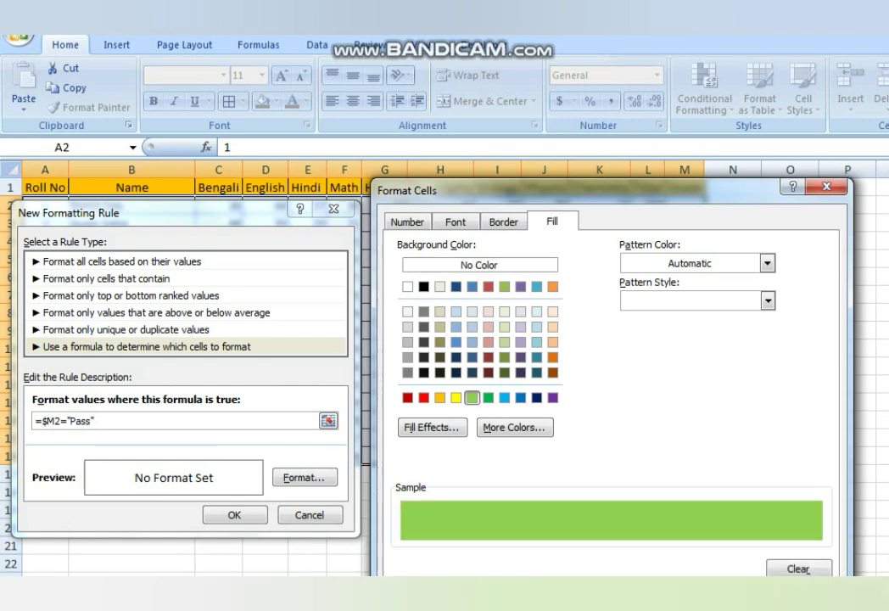
drag(577, 190, 454, 37)
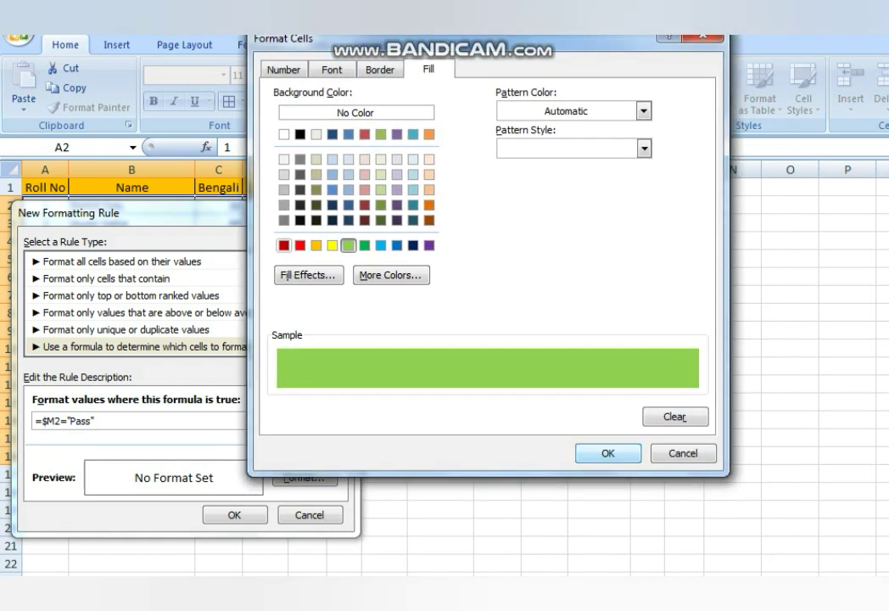
key(Return)
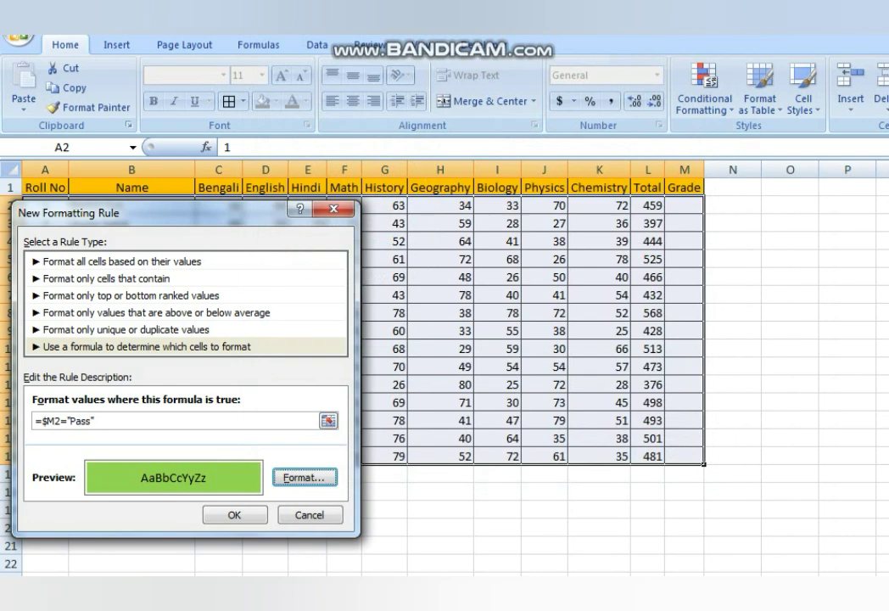
key(Return)
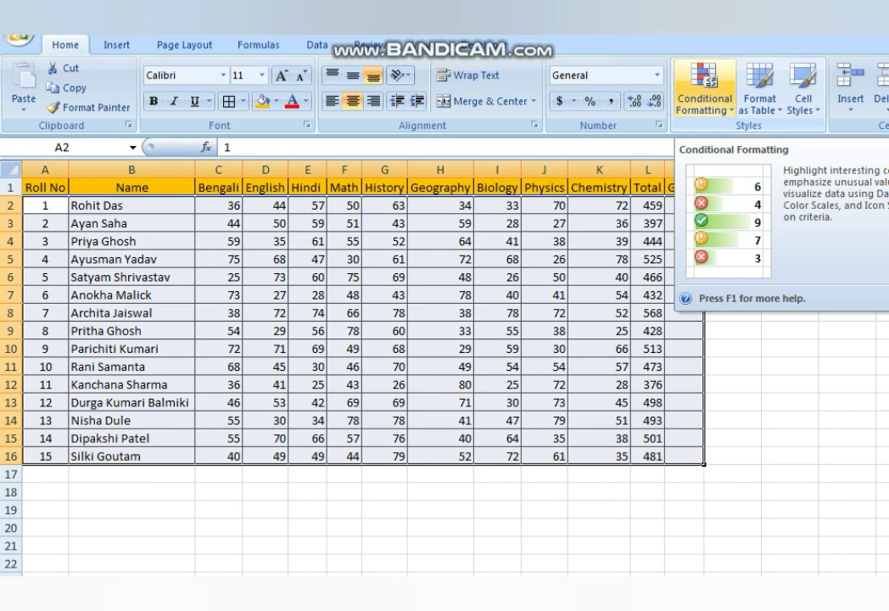
Add a second formula-based rule for the same range through the conditional formatting rules manager.
click(704, 94)
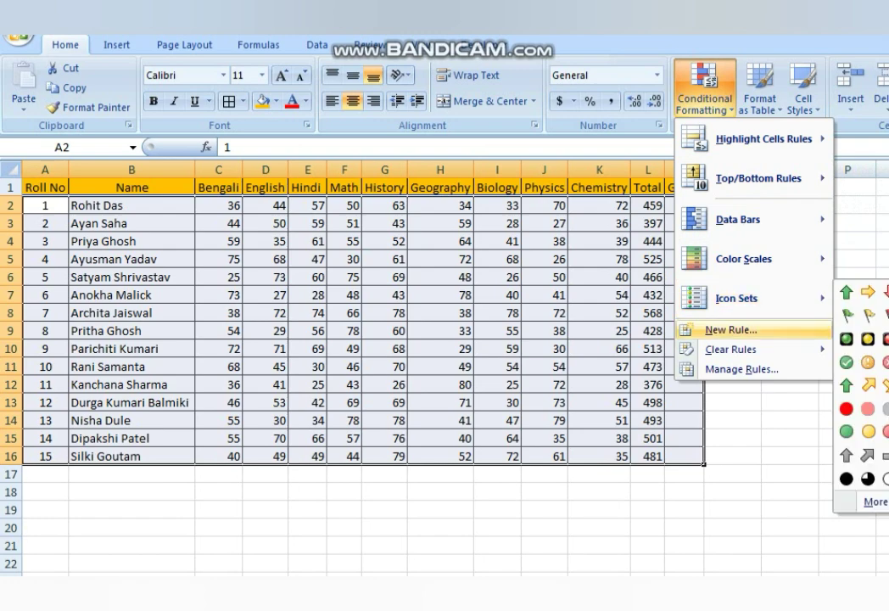
click(740, 370)
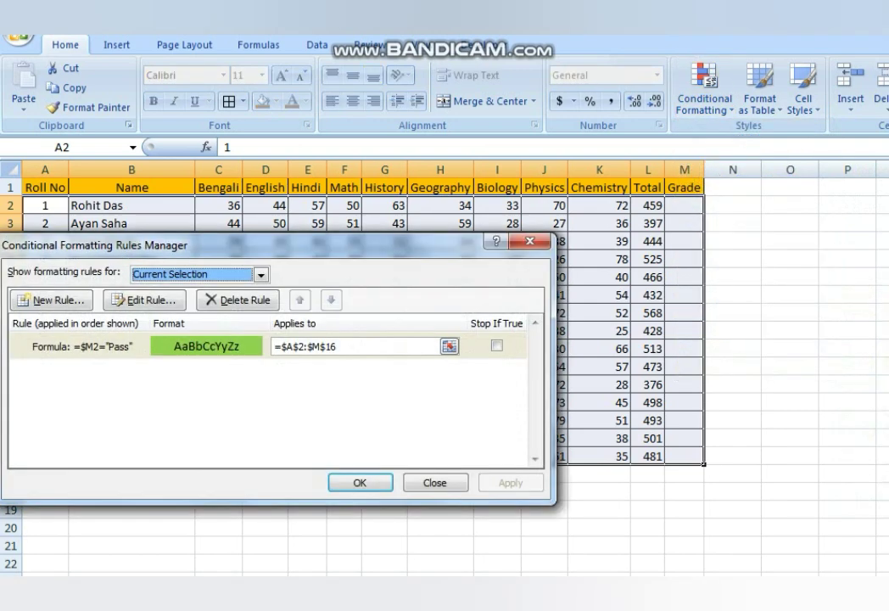
click(52, 300)
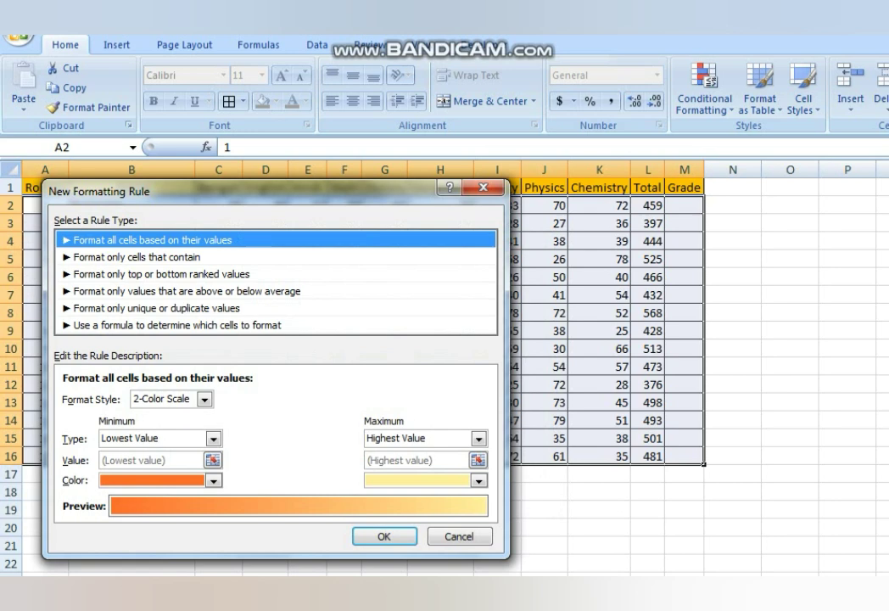
click(177, 325)
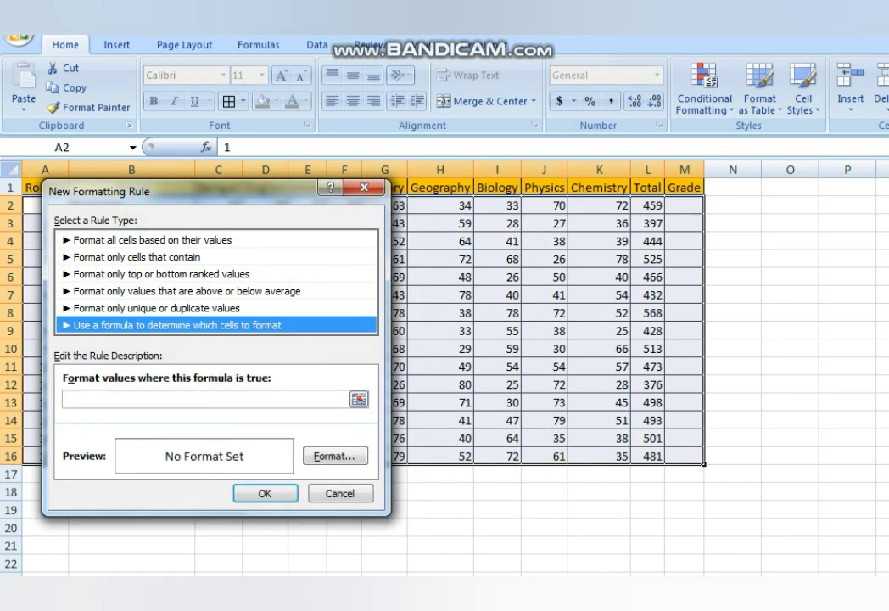
Set the second rule's formula to =$M2="Fail", keeping the row reference relative.
click(203, 399)
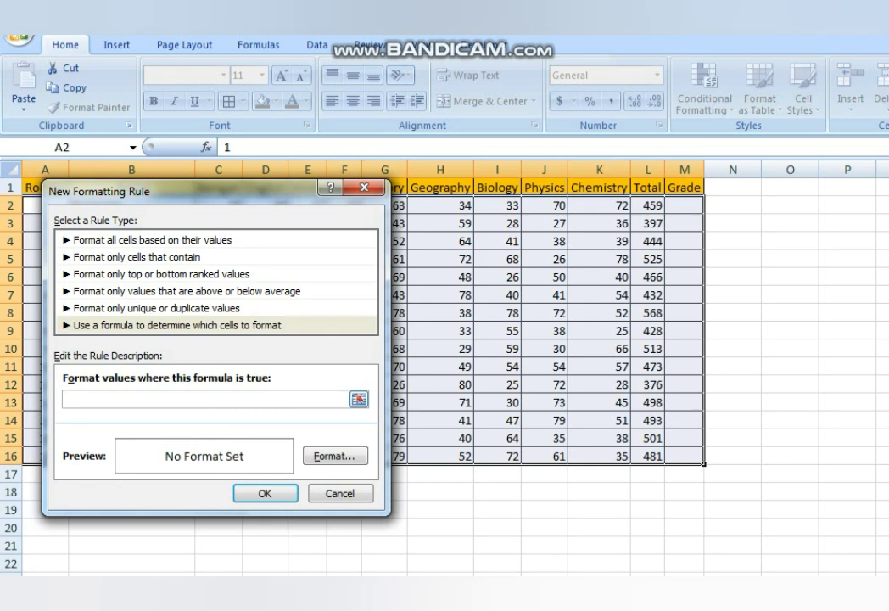
text(=)
click(685, 206)
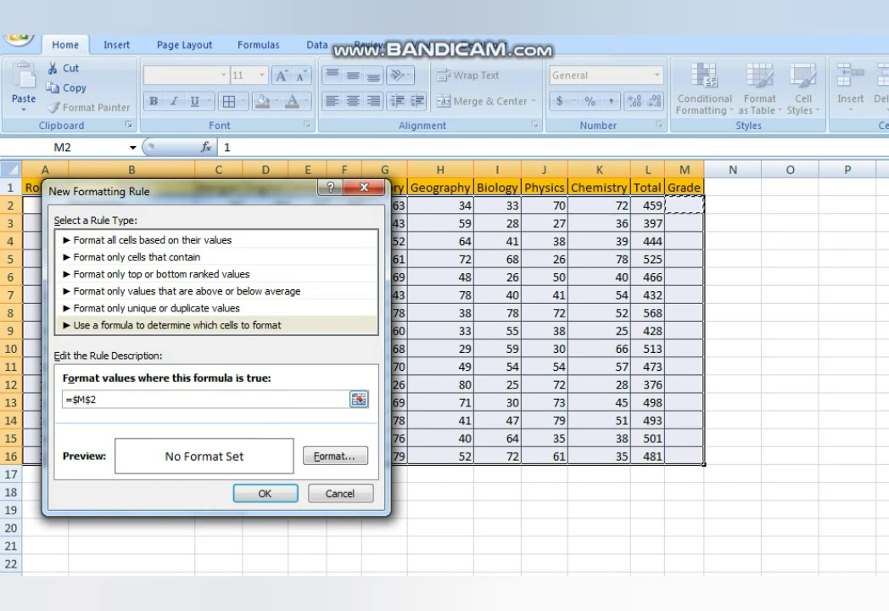
click(91, 400)
key(BackSpace)
key(Right)
text(="Fail)
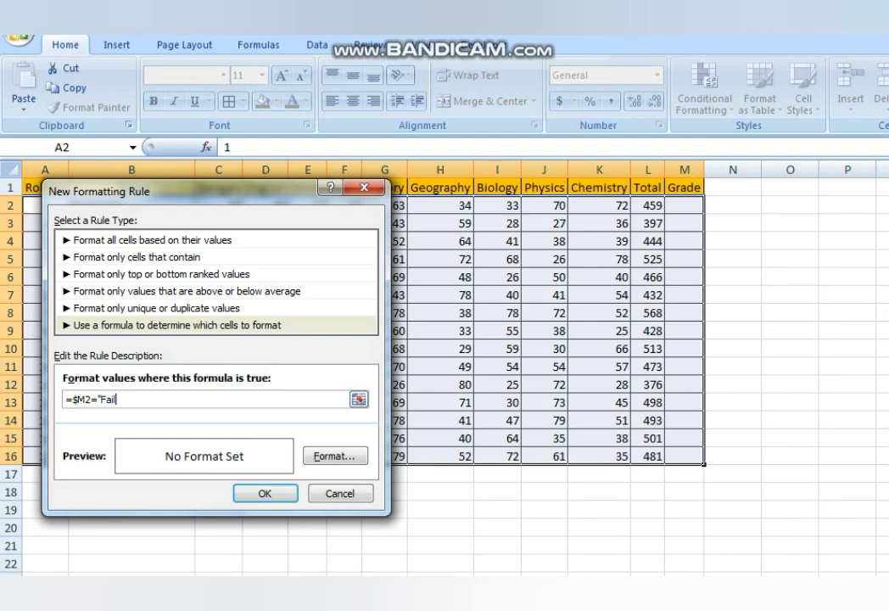
text(")
Give the Fail rule a red background fill and apply the formatting rules to the table.
click(335, 457)
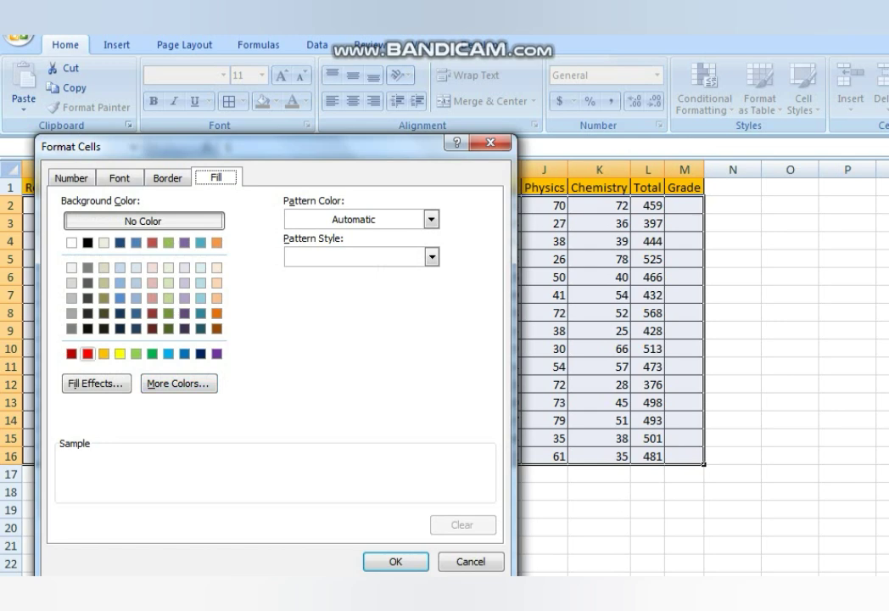
click(88, 354)
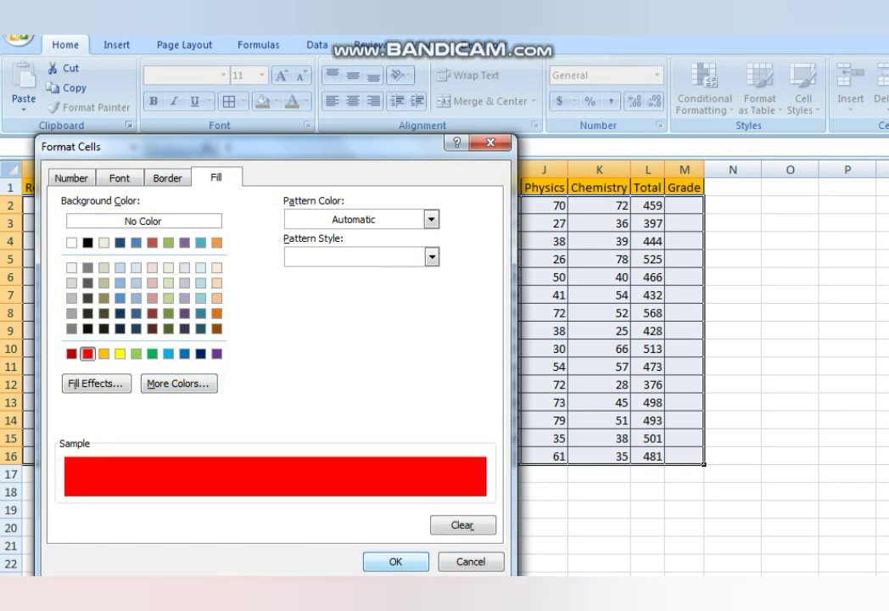
click(396, 562)
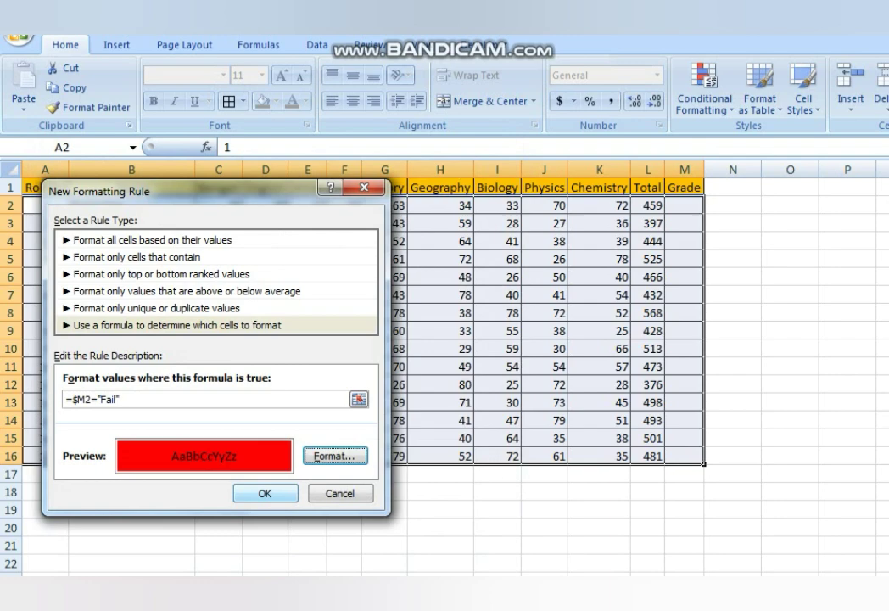
key(Return)
click(511, 482)
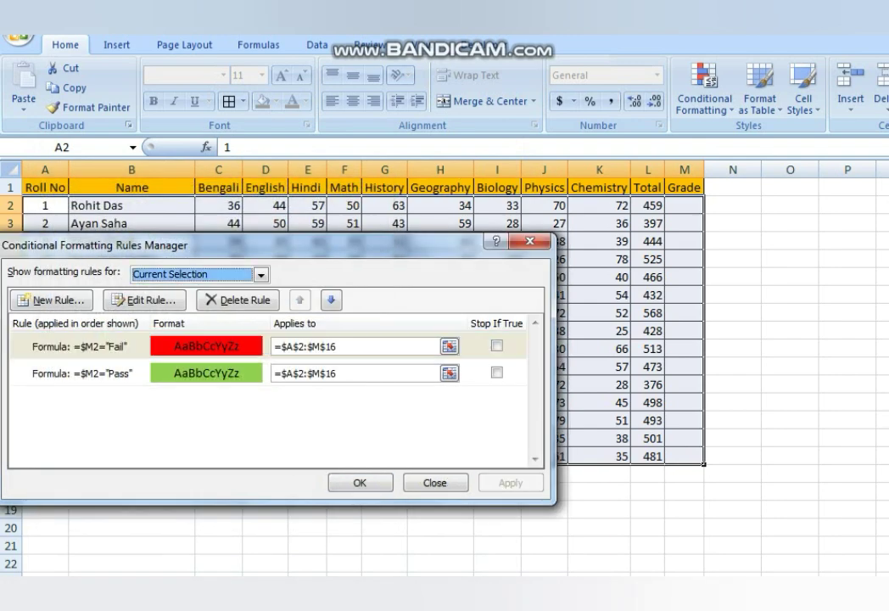
click(360, 483)
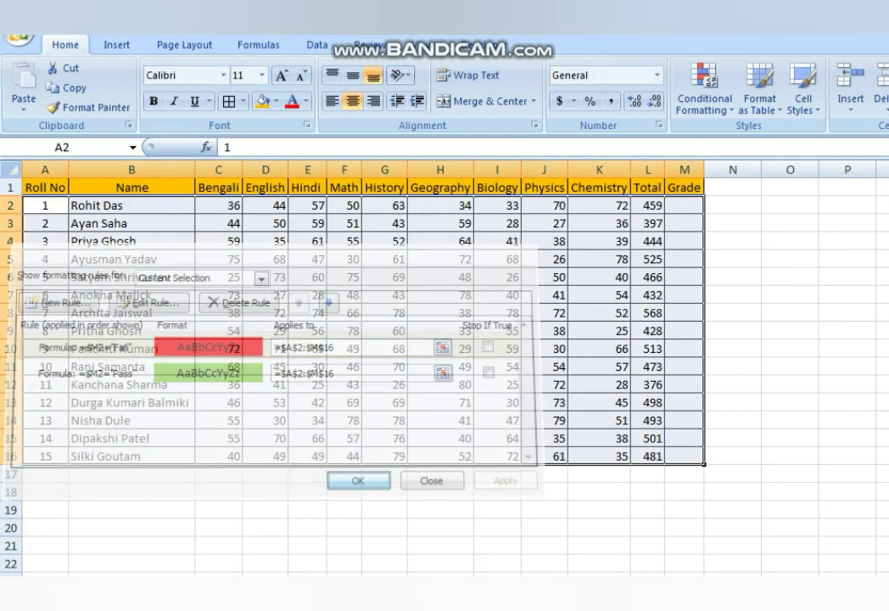
Check the Grade cells from M2 down to M10 for the dropdown list.
click(733, 206)
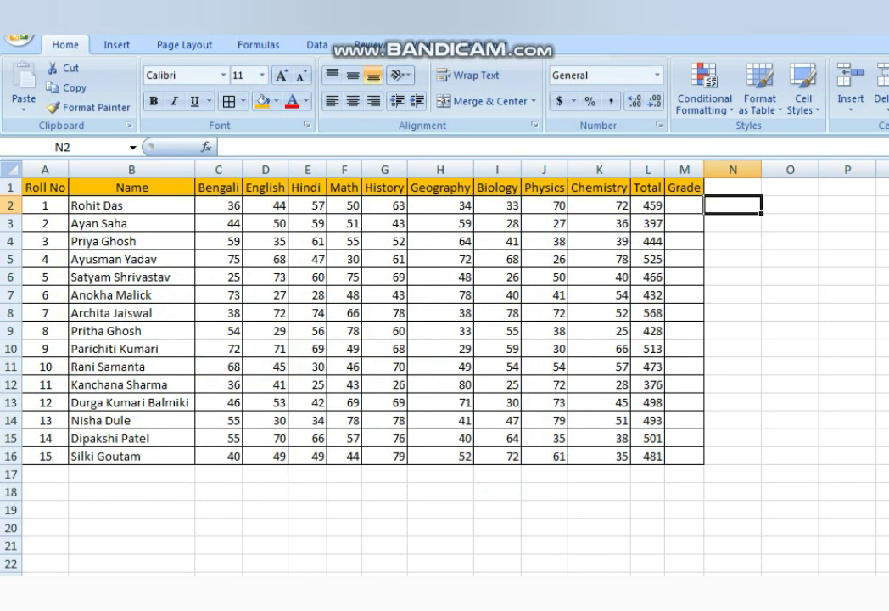
click(685, 206)
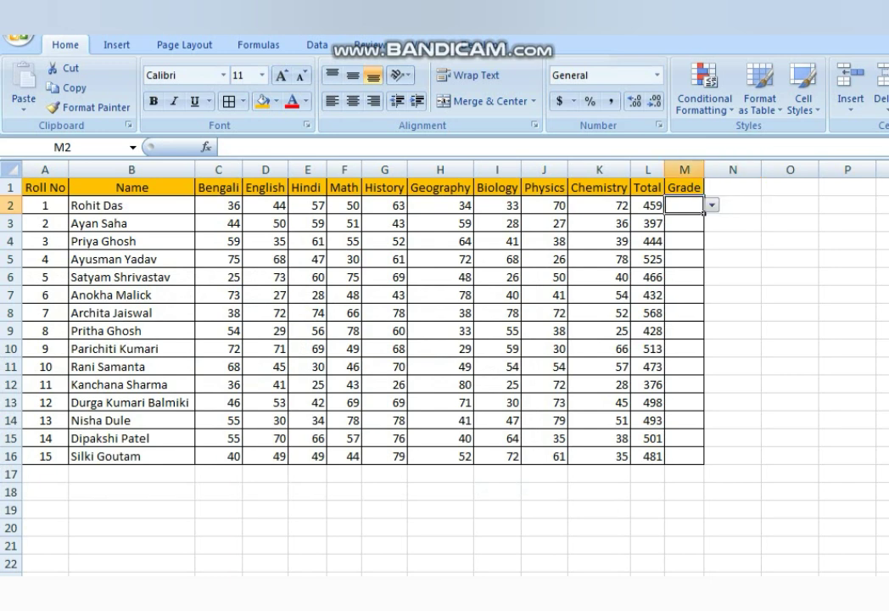
key(Down)
key(Down)
key(Down)
key(Down)
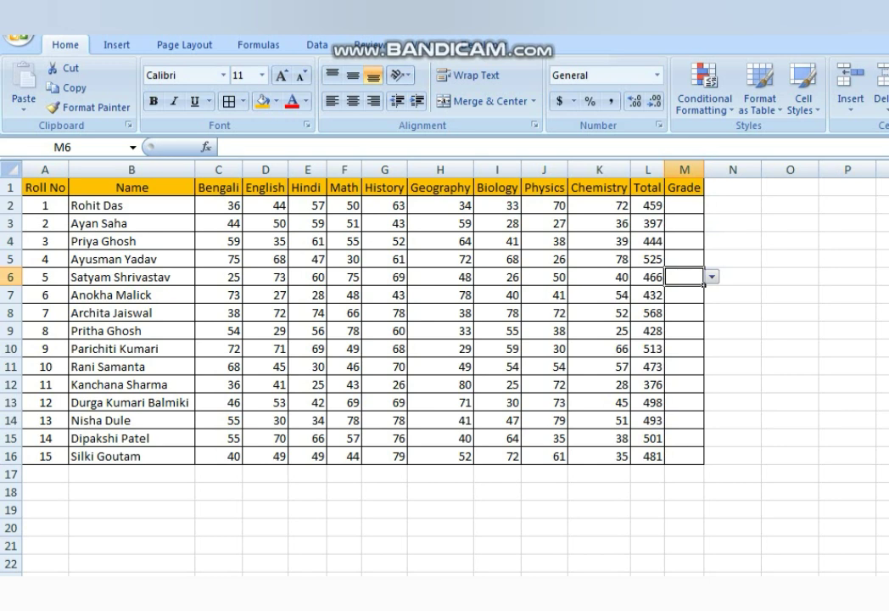
key(Down)
key(Down)
key(Down)
key(Down)
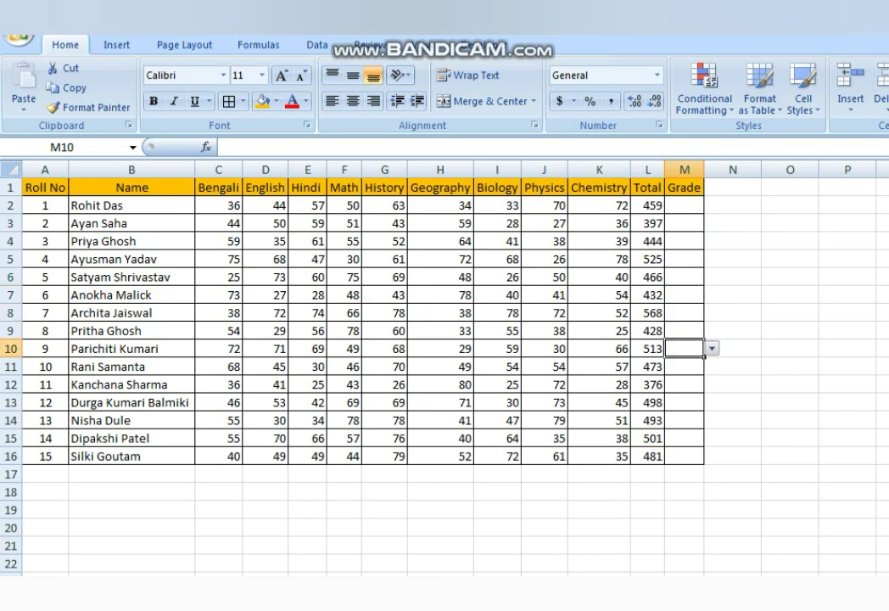
Choose Pass as the grade for roll number 1 and Fail for roll number 2.
click(684, 206)
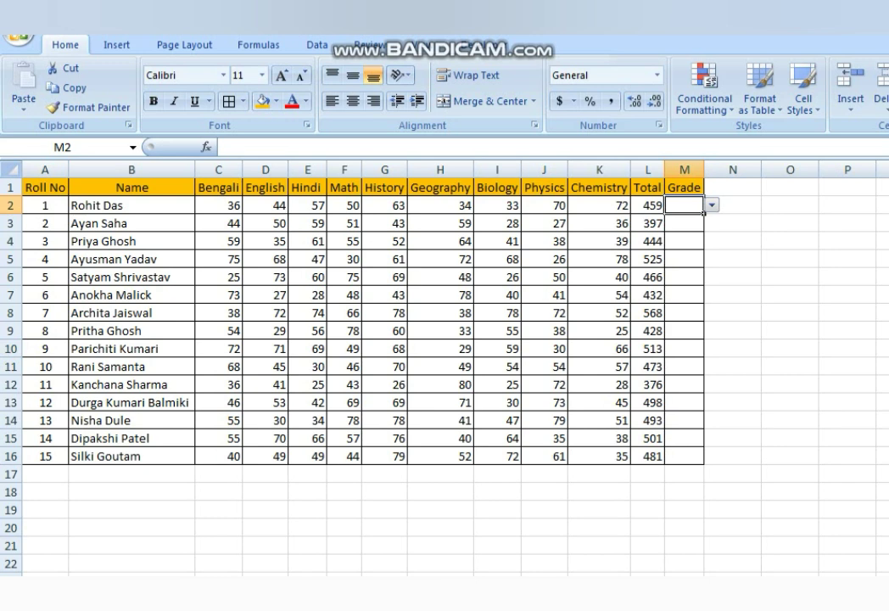
click(712, 205)
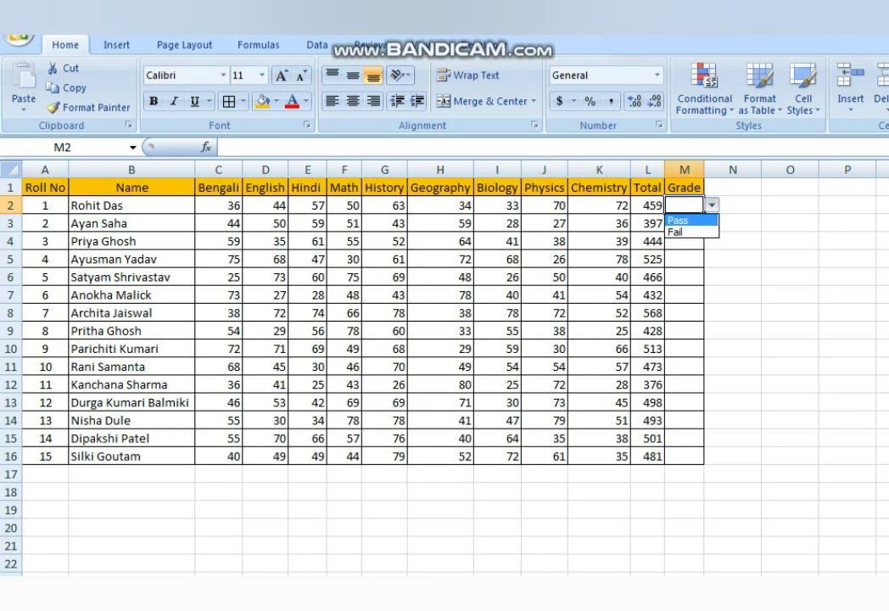
click(690, 220)
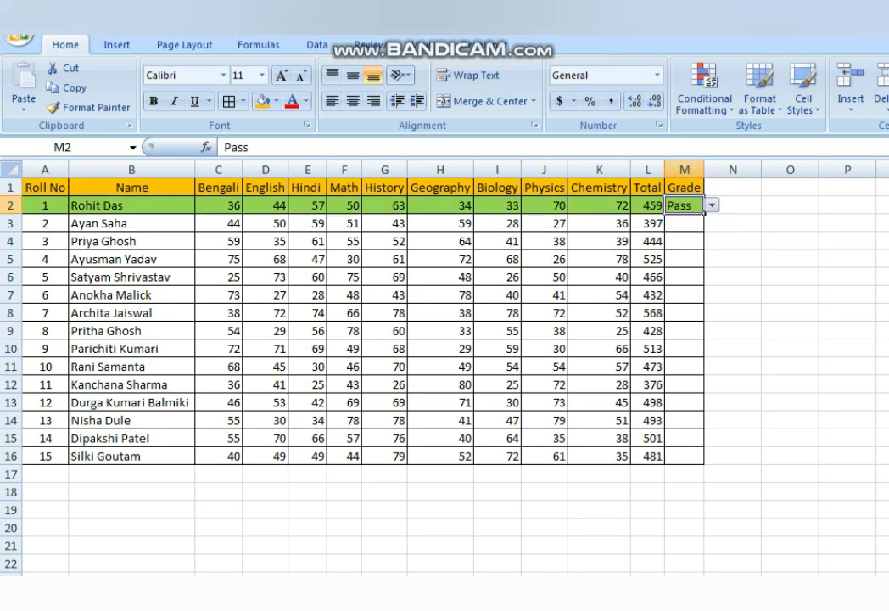
click(684, 223)
click(712, 224)
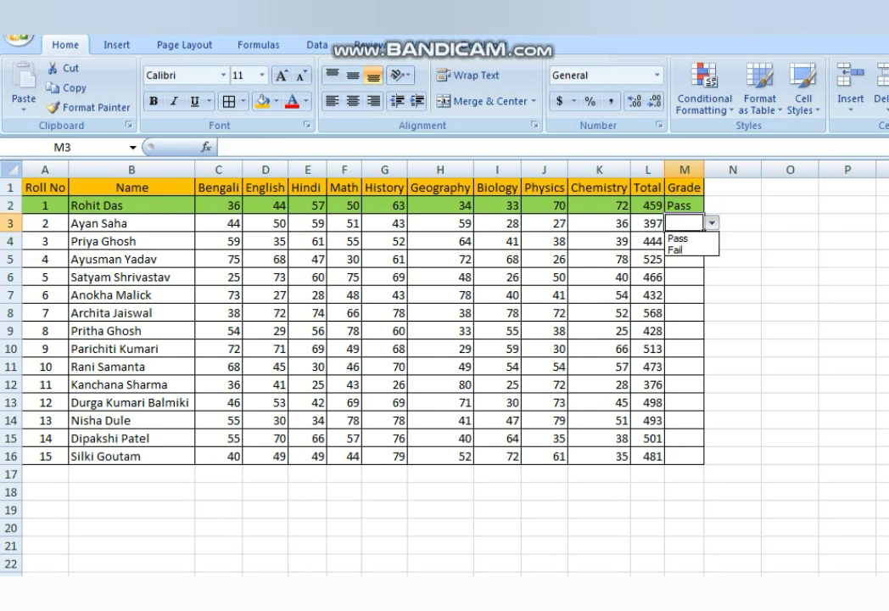
click(688, 250)
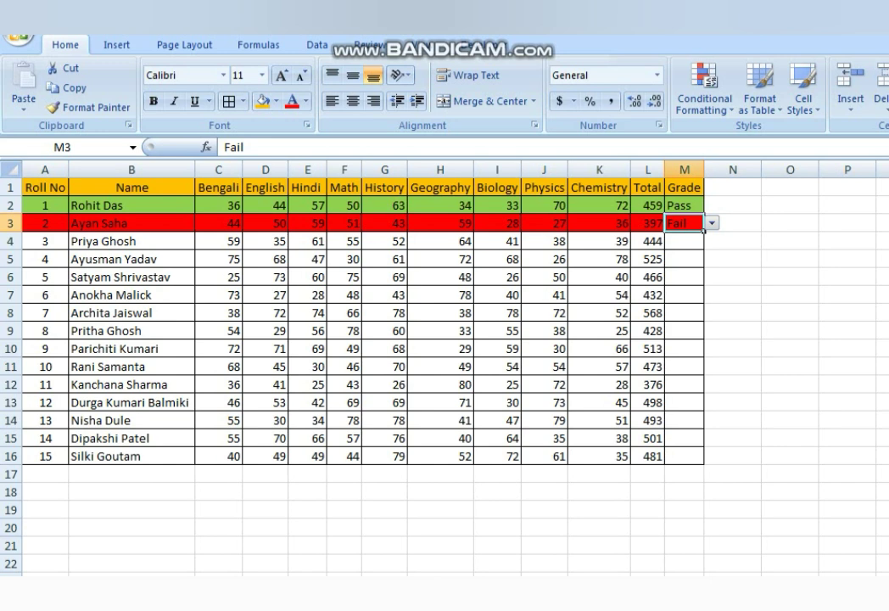
Choose Pass as the grade for the student with roll number 3.
click(684, 241)
click(712, 241)
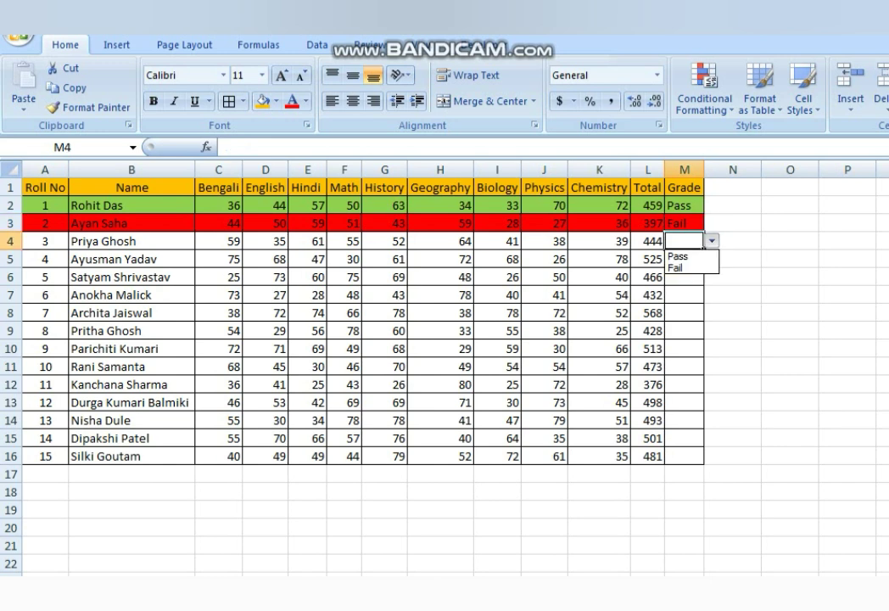
click(678, 256)
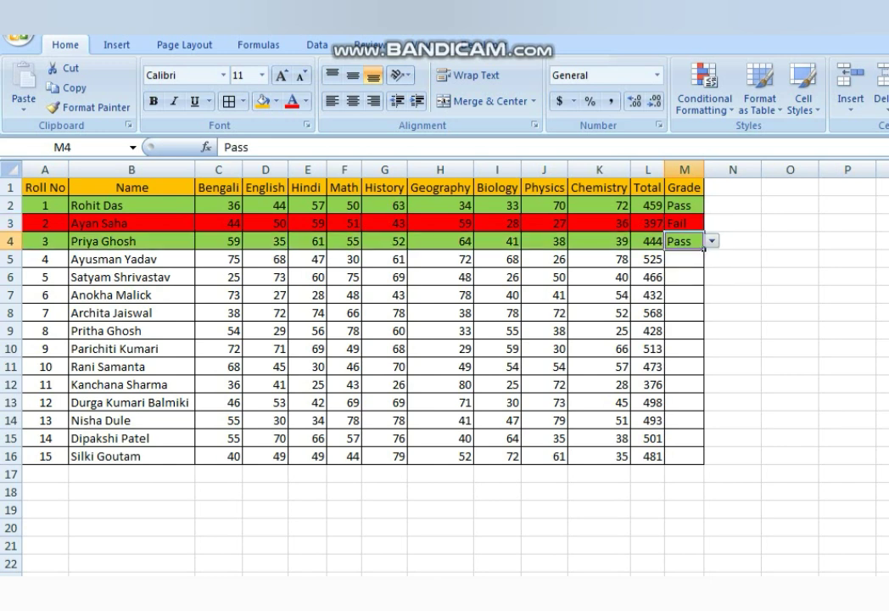